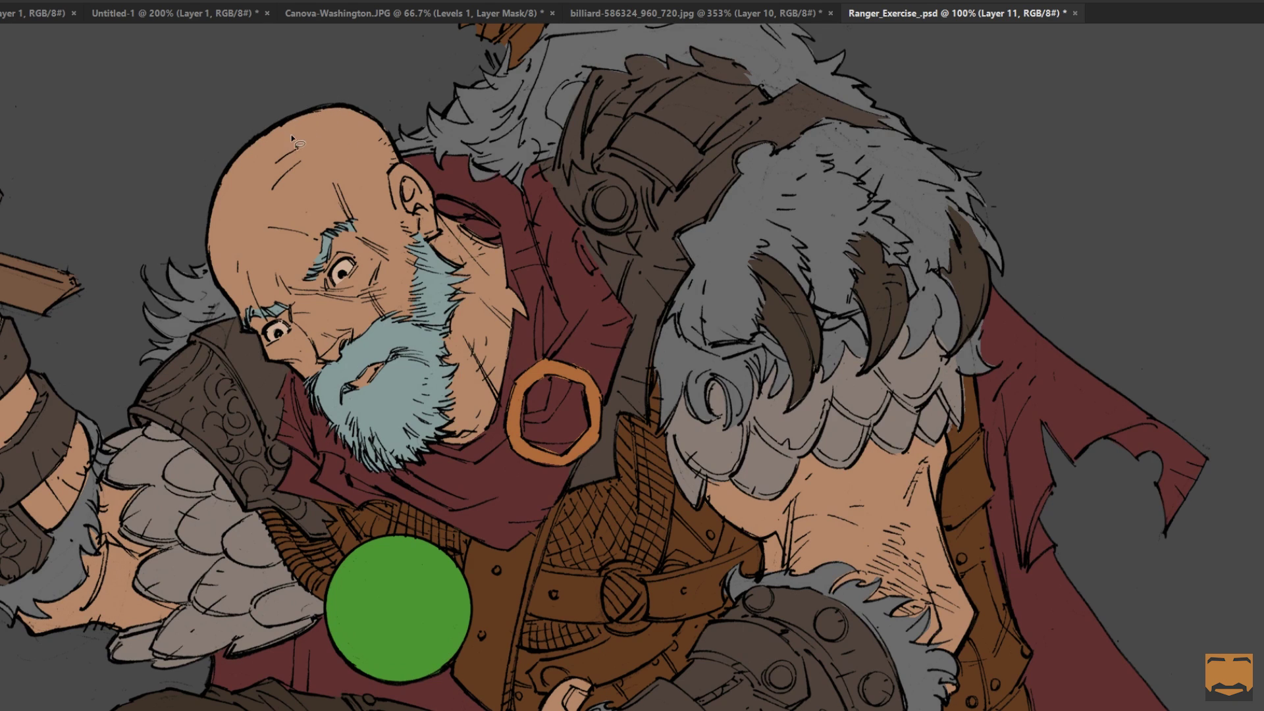
Lasso a freehand selection around the bald head, following the scalp and cutting across the brow, cheek and ear.
mouse_move(313, 85)
left_mouse_down()
mouse_move(218, 165)
mouse_move(204, 231)
left_mouse_up()
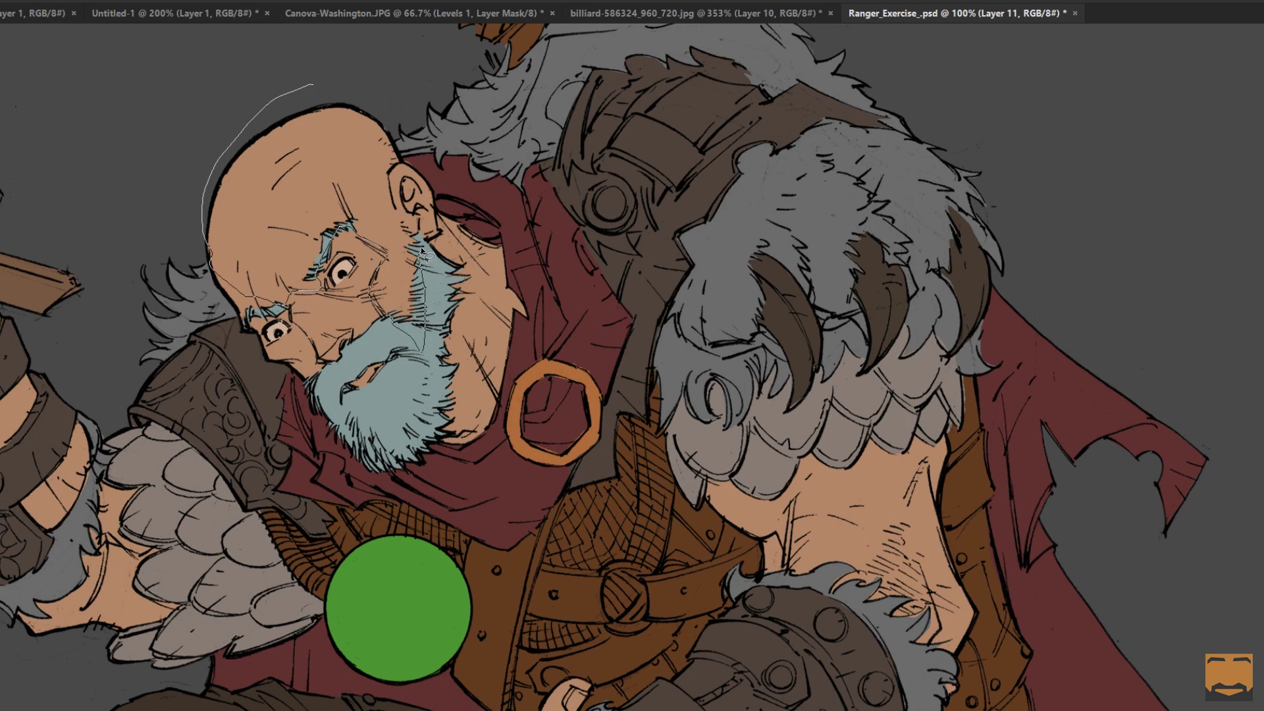
mouse_move(440, 232)
left_mouse_down()
mouse_move(420, 151)
mouse_move(338, 70)
left_mouse_up()
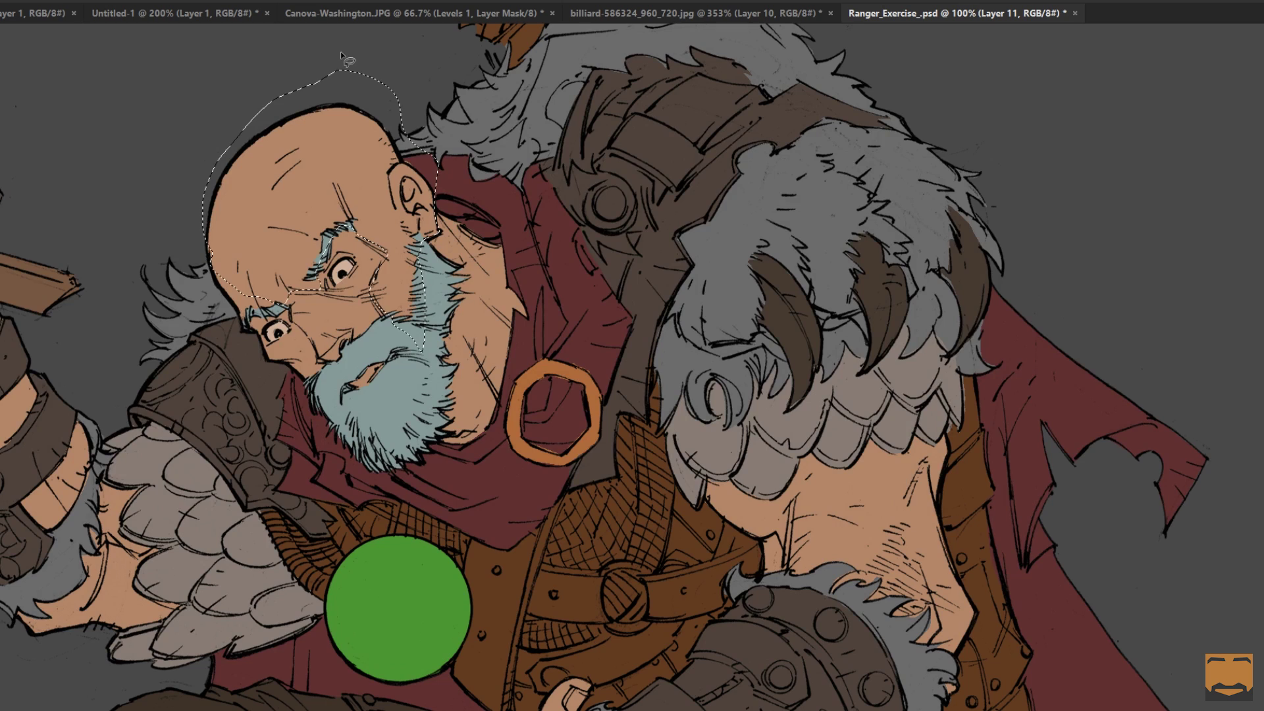
mouse_move(419, 191)
left_mouse_down()
mouse_move(411, 181)
mouse_move(402, 204)
mouse_move(415, 197)
mouse_move(427, 220)
left_mouse_up()
key("shift")
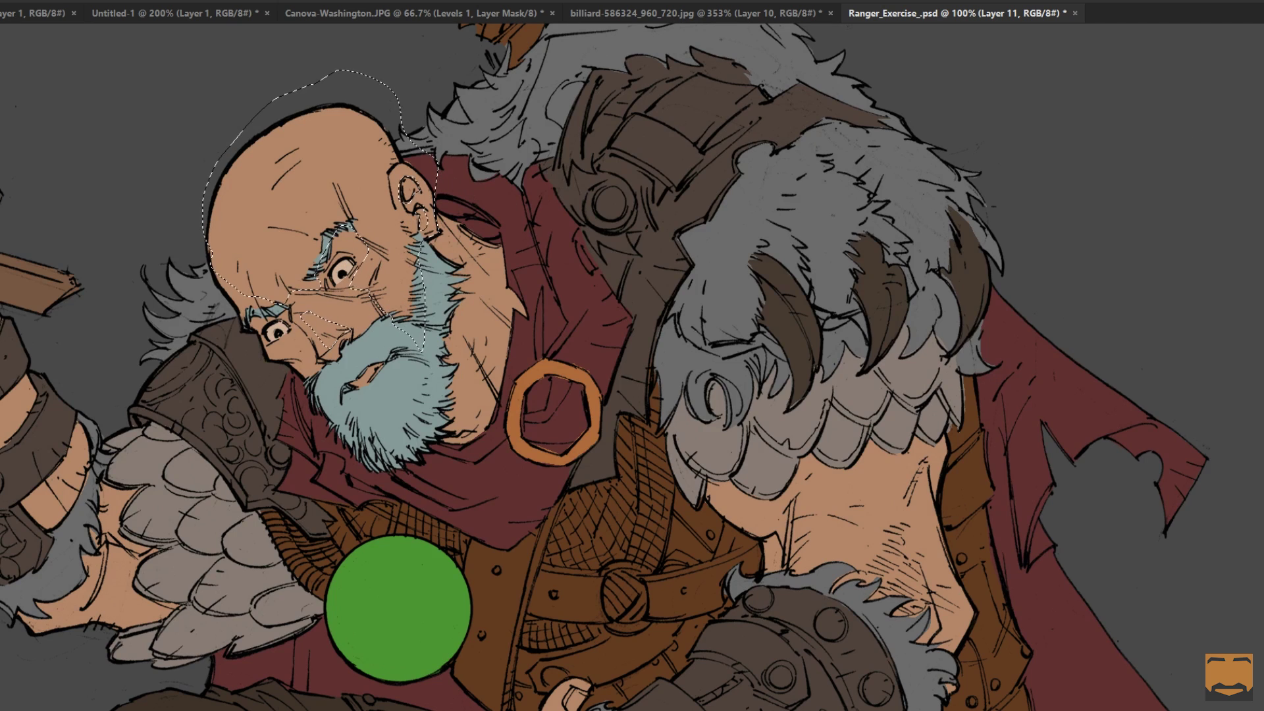
Brush soft warm yellow light over the selected scalp, forehead, nose and cheek with a large soft brush.
left_click_drag(376, 185, 507, 135)
mouse_move(428, 150)
left_mouse_down()
mouse_move(485, 145)
mouse_move(484, 184)
mouse_move(389, 156)
mouse_move(435, 183)
left_mouse_up()
mouse_move(316, 158)
left_mouse_down()
mouse_move(423, 337)
mouse_move(397, 238)
mouse_move(418, 384)
mouse_move(365, 258)
mouse_move(314, 308)
mouse_move(369, 188)
mouse_move(418, 334)
mouse_move(457, 238)
mouse_move(361, 307)
mouse_move(423, 297)
mouse_move(343, 253)
left_mouse_up()
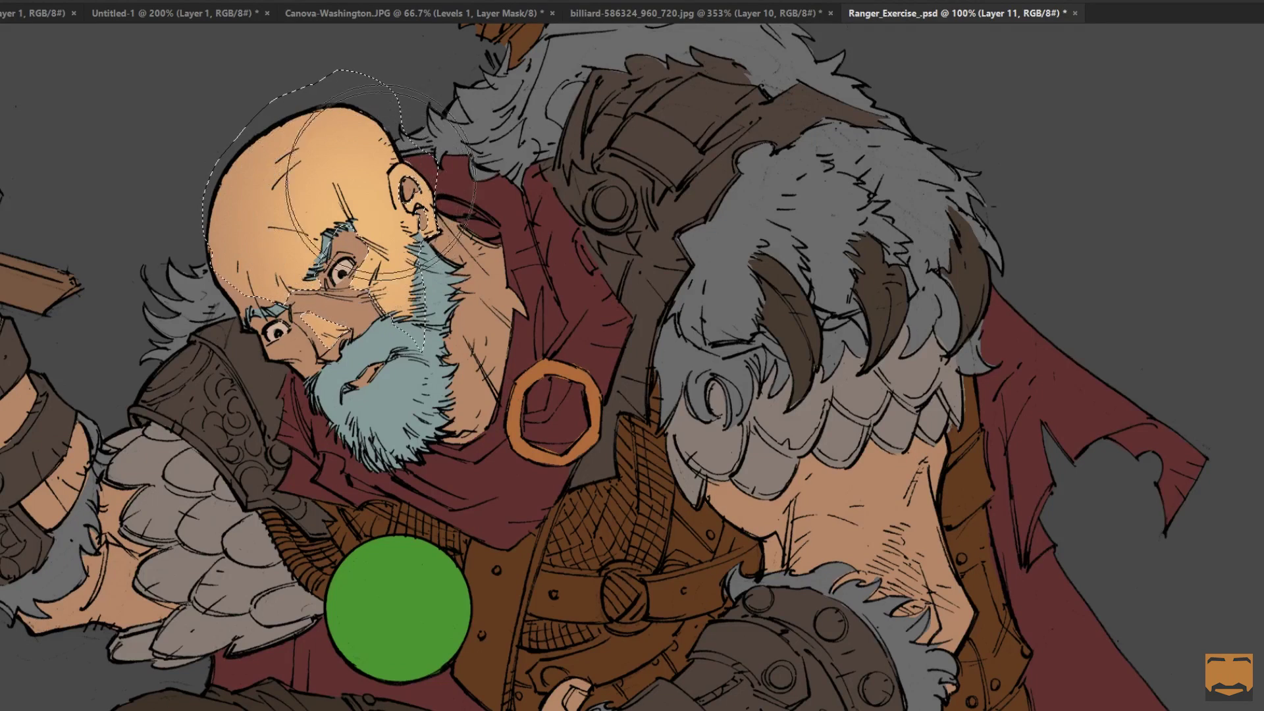
Clear the head selection and dab small bright highlights on the forehead, nose and cheek with a much smaller brush.
key("bracketleft")
key("bracketleft")
key("bracketleft")
key("bracketleft")
key("bracketleft")
key("bracketleft")
key("bracketleft")
key("bracketleft")
key("bracketleft")
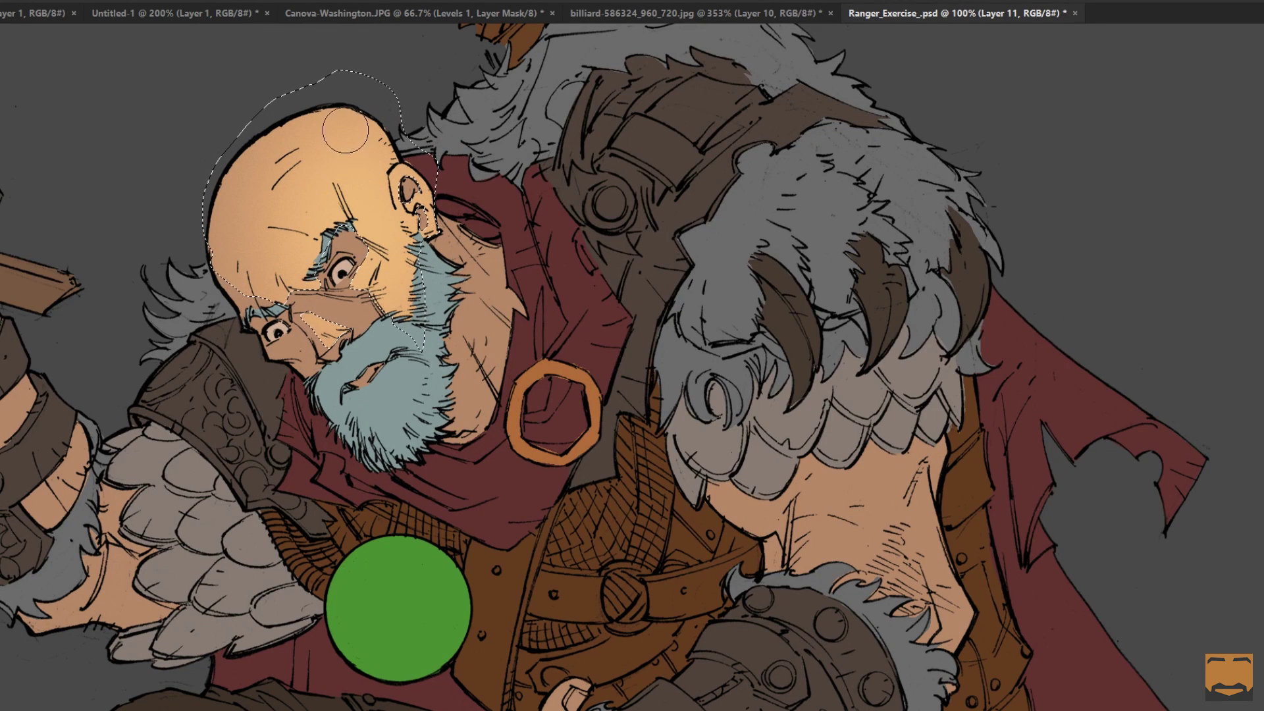
key("ctrl+d")
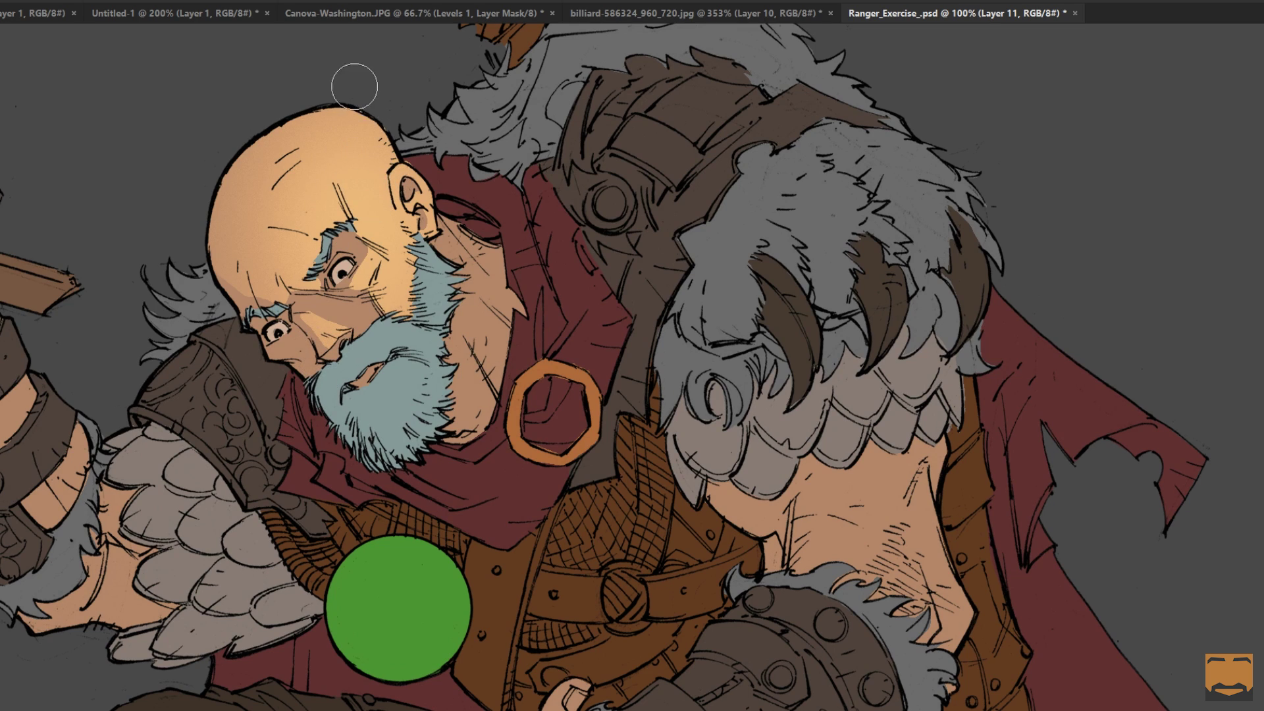
key("l")
mouse_move(334, 179)
left_mouse_down()
mouse_move(338, 164)
mouse_move(344, 241)
left_mouse_up()
key("b")
mouse_move(364, 185)
left_mouse_down()
mouse_move(330, 215)
mouse_move(337, 266)
mouse_move(332, 153)
mouse_move(332, 210)
mouse_move(350, 247)
left_mouse_up()
left_click_drag(333, 308, 331, 314)
mouse_move(345, 251)
left_mouse_down()
mouse_move(362, 228)
mouse_move(365, 237)
mouse_move(340, 212)
left_mouse_up()
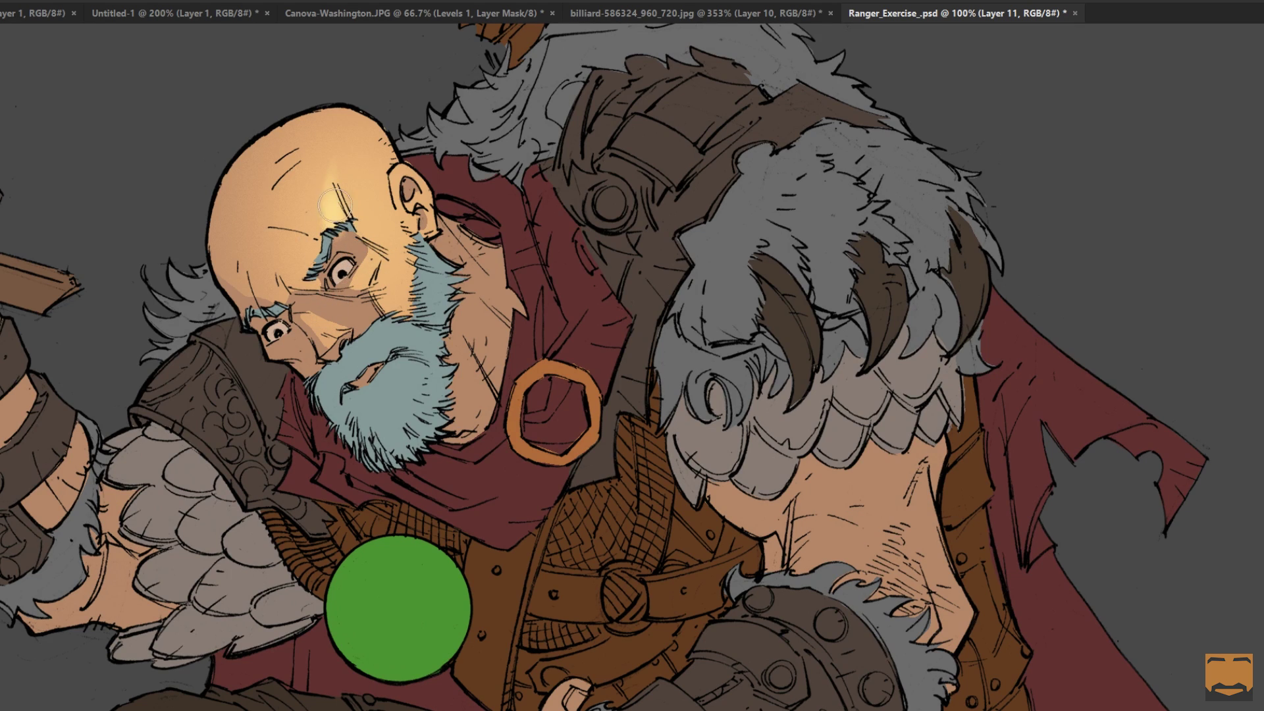
mouse_move(338, 325)
left_mouse_down()
mouse_move(327, 344)
mouse_move(315, 321)
mouse_move(330, 340)
left_mouse_up()
left_click_drag(368, 252, 406, 319)
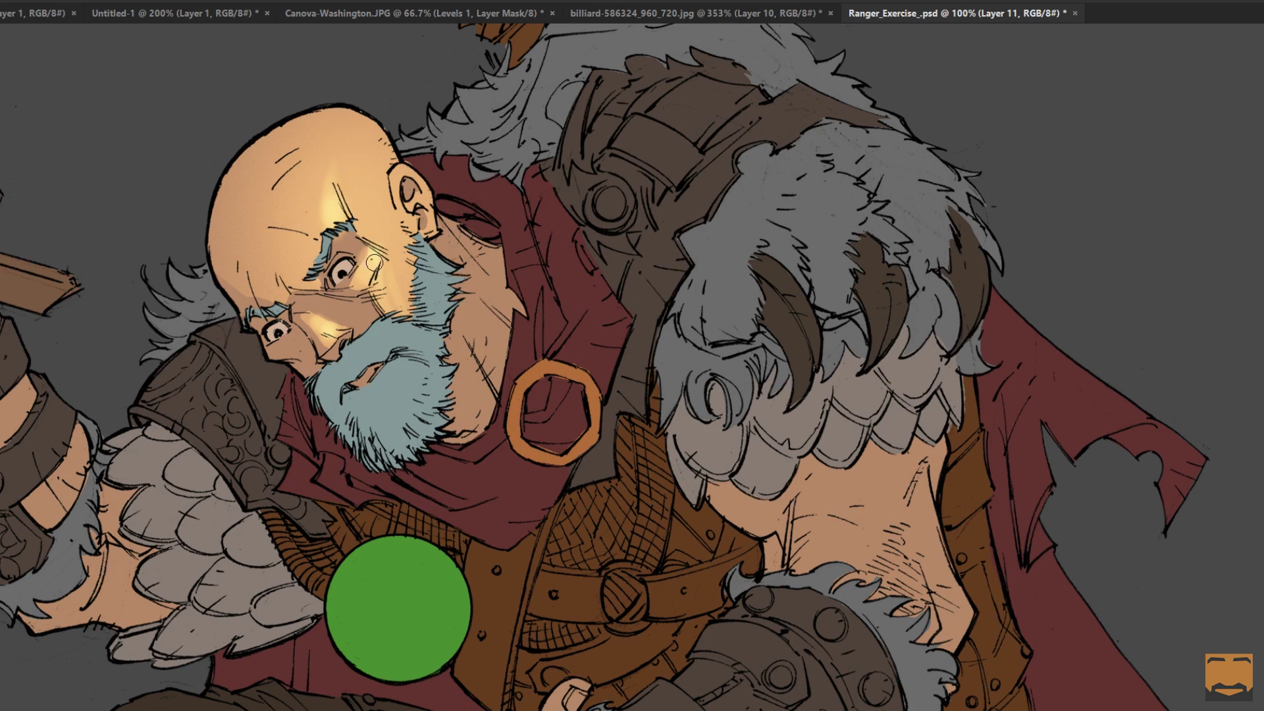
Lasso the side plane of the head from temple to cheek, brush bright yellow light into it and deselect.
mouse_move(387, 130)
left_mouse_down()
mouse_move(355, 117)
mouse_move(334, 222)
left_mouse_up()
mouse_move(394, 294)
left_mouse_down()
mouse_move(399, 129)
mouse_move(396, 142)
left_mouse_up()
key("b")
mouse_move(377, 211)
left_mouse_down()
mouse_move(436, 197)
mouse_move(442, 207)
left_mouse_up()
left_click_drag(389, 151, 375, 343)
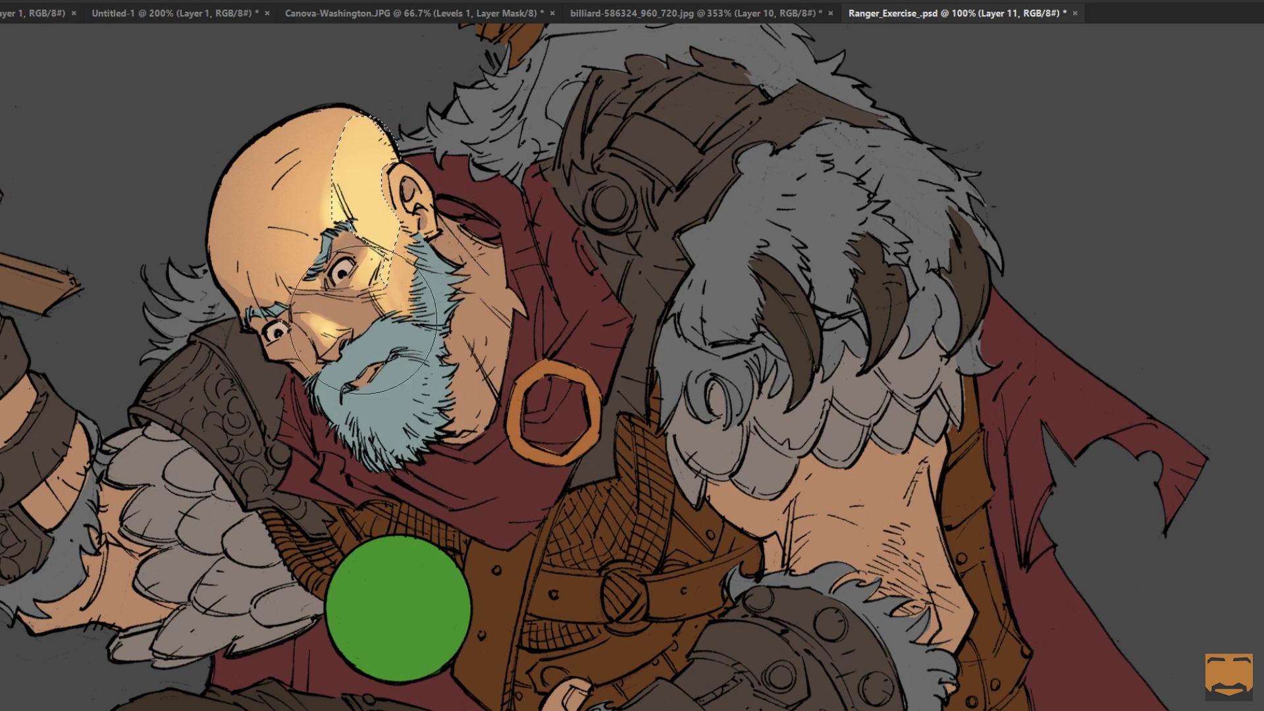
key("l")
key("ctrl+d")
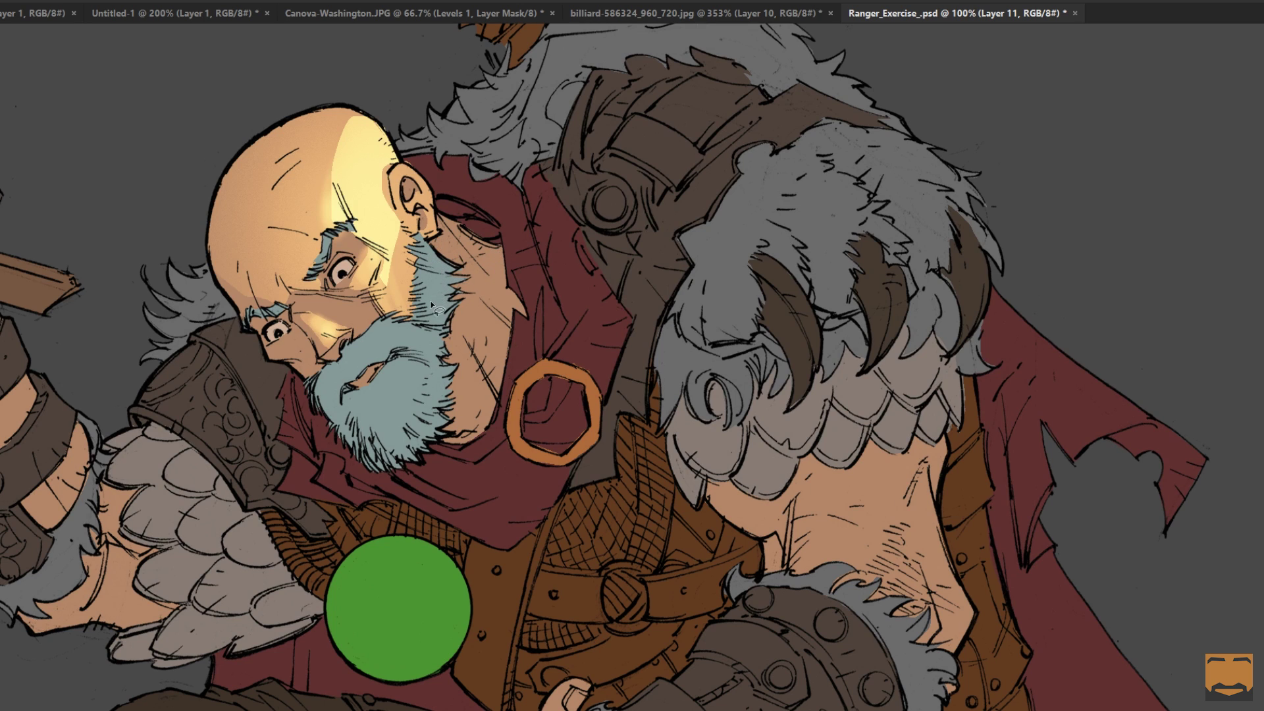
Add highlights along the nose and brush a soft warm glow over the brow, eye and cheek area.
left_click_drag(326, 340, 332, 328)
key("b")
key("l")
mouse_move(293, 279)
left_mouse_down()
mouse_move(321, 282)
mouse_move(293, 279)
left_mouse_up()
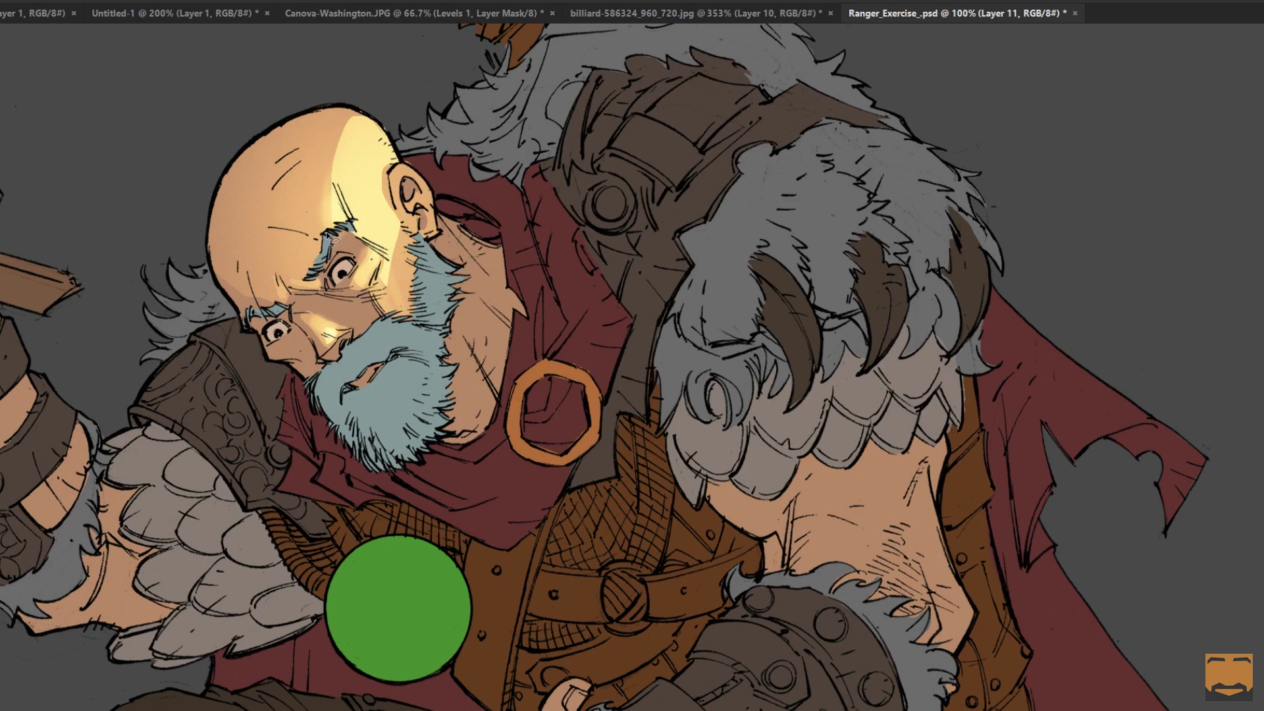
key("b")
mouse_move(370, 262)
left_mouse_down()
mouse_move(344, 299)
mouse_move(361, 287)
left_mouse_up()
left_click(360, 288)
mouse_move(334, 192)
left_mouse_down()
mouse_move(340, 281)
mouse_move(364, 321)
mouse_move(307, 230)
mouse_move(337, 252)
left_mouse_up()
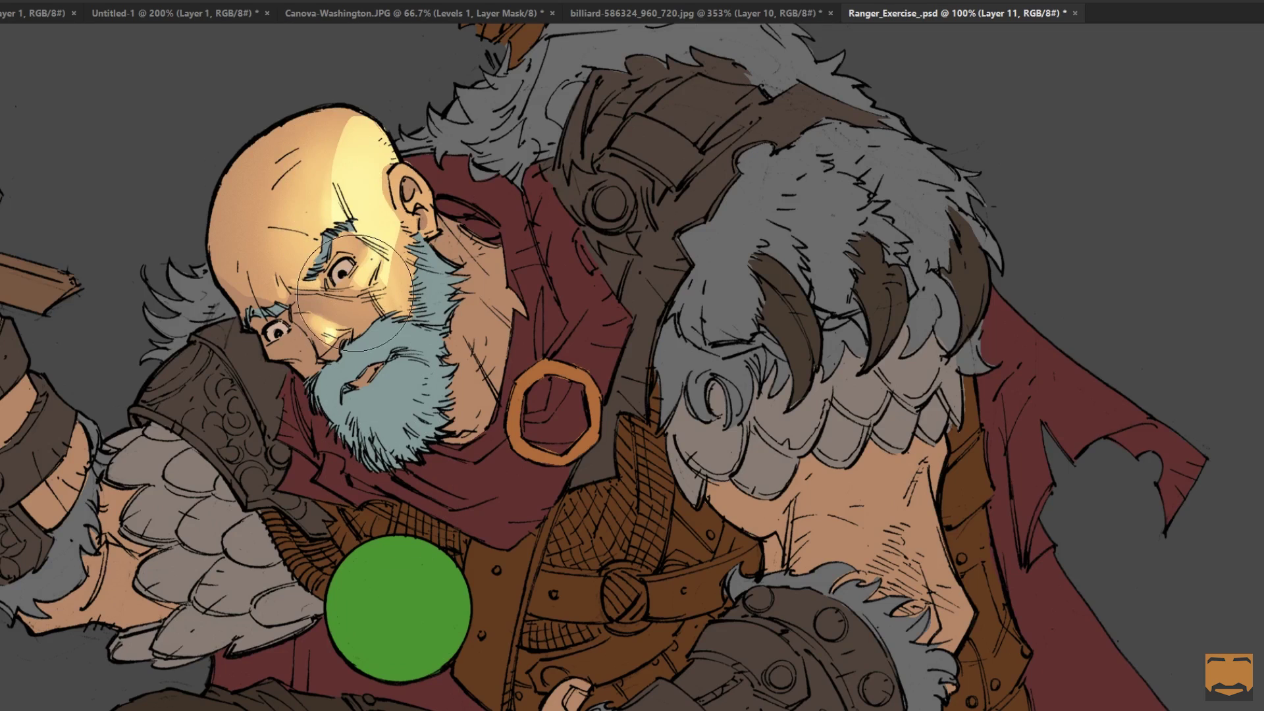
Lasso the forearm below the sword's crossguard, brush warm yellow light onto the skin between the straps, and deselect.
left_click_drag(282, 337, 579, 220)
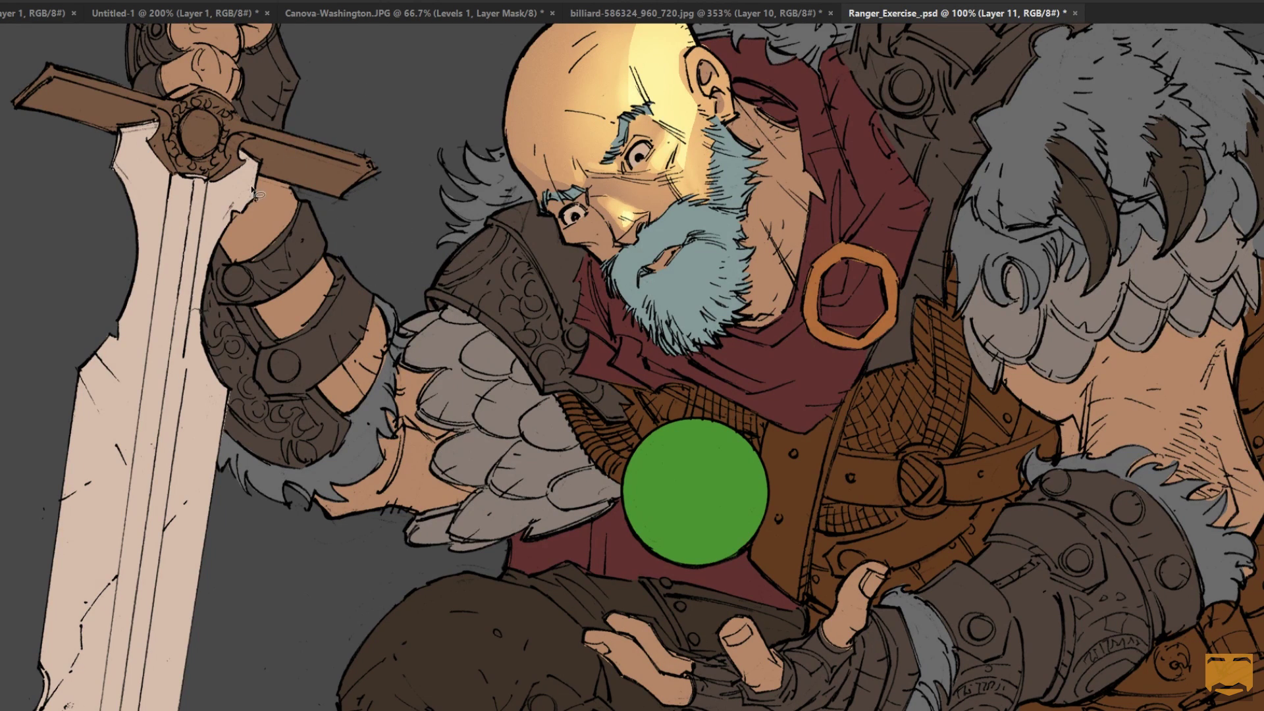
mouse_move(252, 189)
left_mouse_down()
mouse_move(371, 266)
mouse_move(402, 315)
mouse_move(400, 368)
mouse_move(197, 234)
left_mouse_up()
key("b")
left_click_drag(307, 263, 338, 256)
left_click_drag(273, 172, 410, 323)
left_click_drag(328, 258, 209, 322)
left_click_drag(261, 182, 374, 364)
key("ctrl+z")
mouse_move(257, 194)
left_mouse_down()
mouse_move(302, 271)
mouse_move(425, 397)
left_mouse_up()
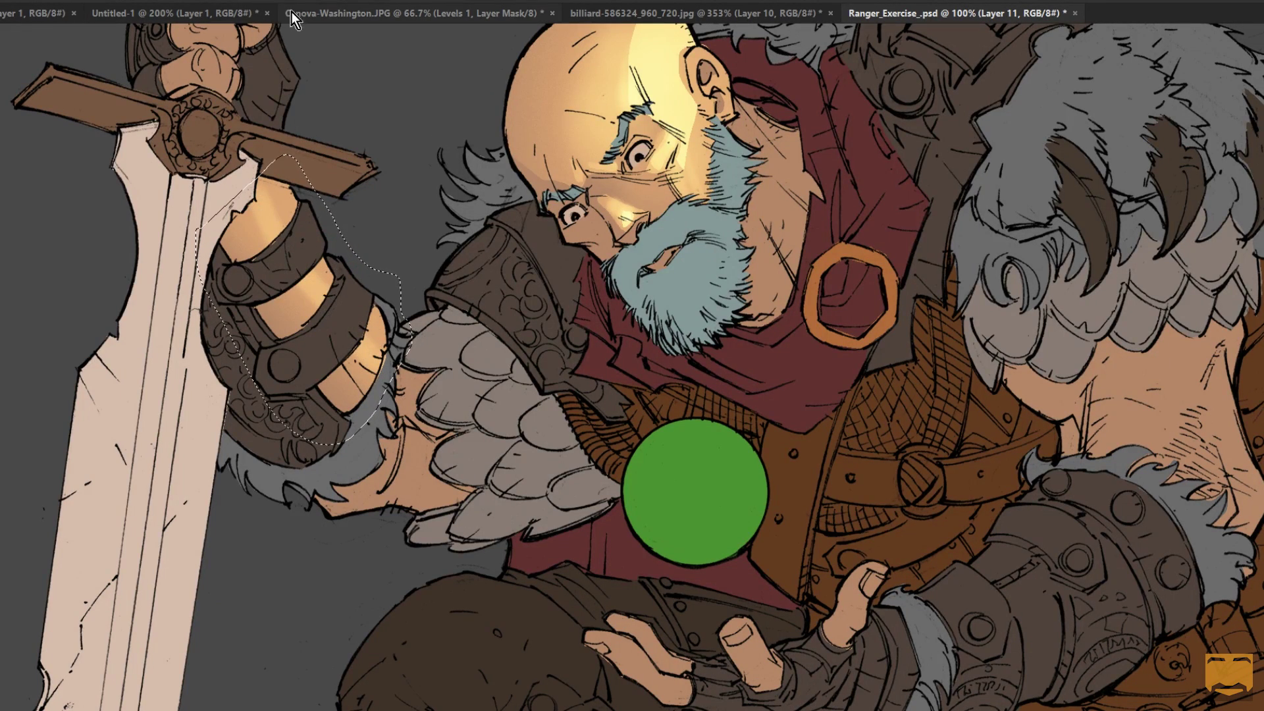
mouse_move(262, 193)
left_mouse_down()
mouse_move(309, 273)
mouse_move(414, 389)
left_mouse_up()
key("ctrl+d")
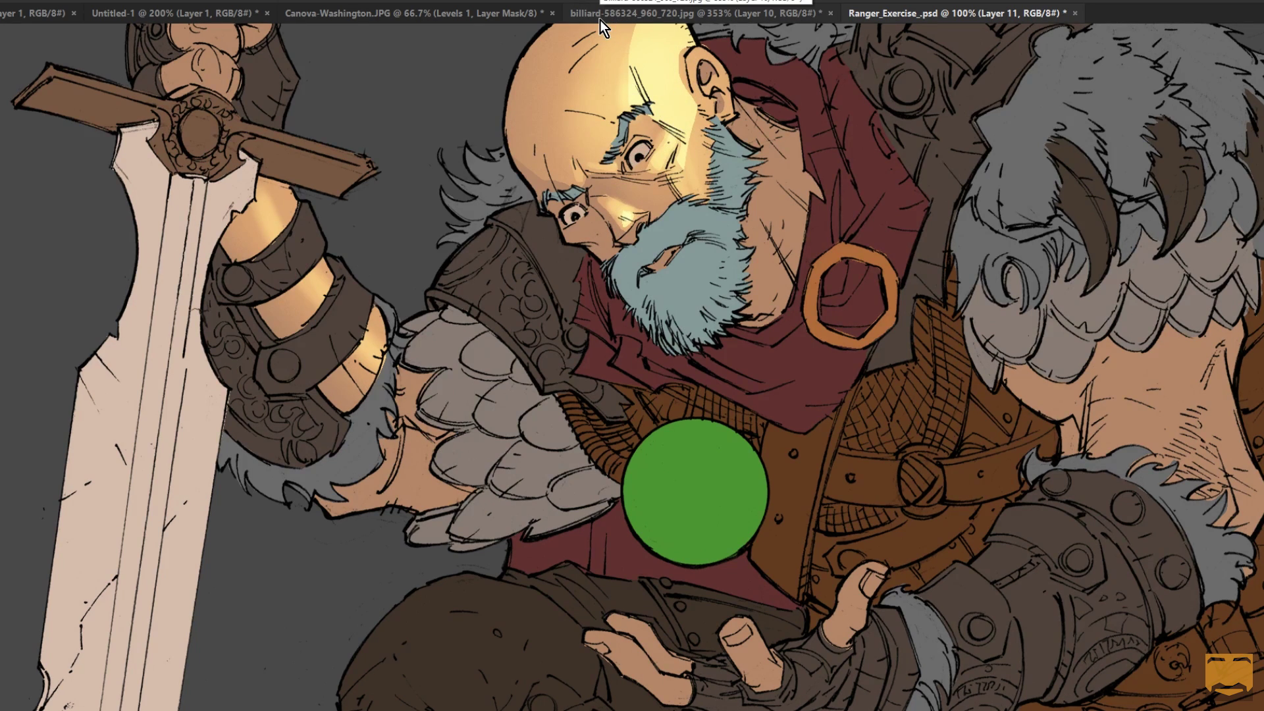
left_click_drag(691, 188, 559, 343)
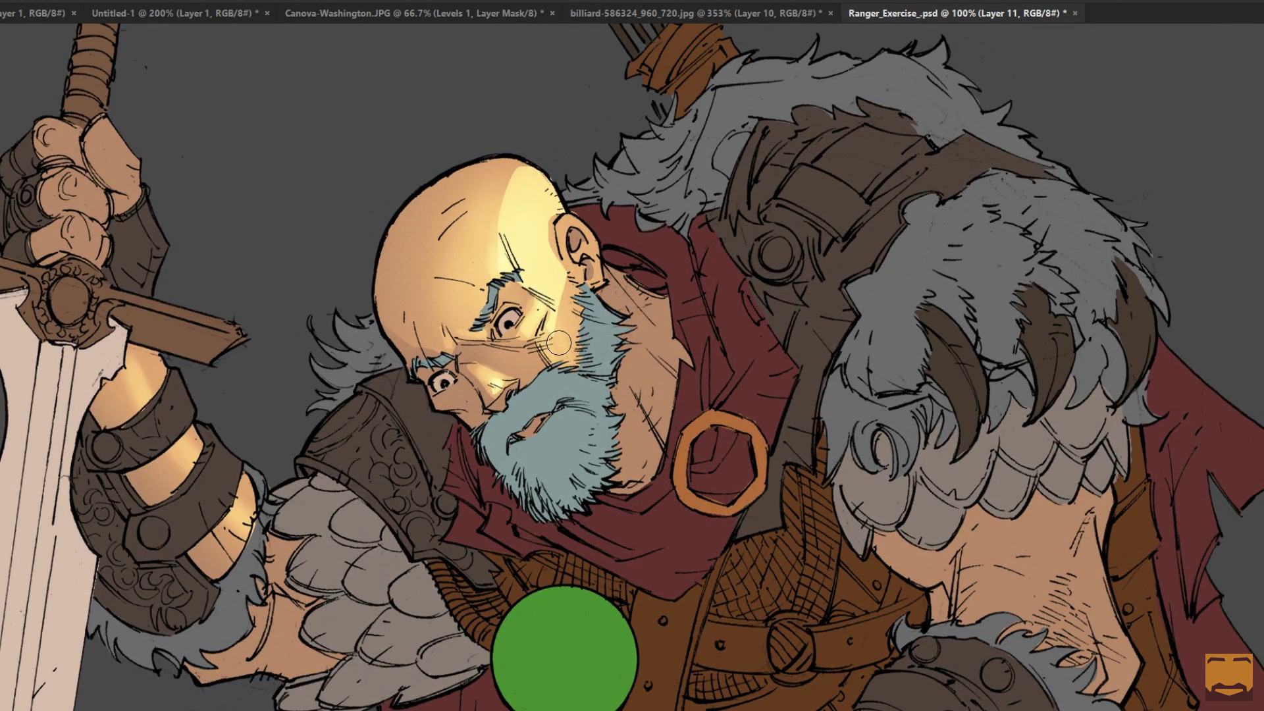